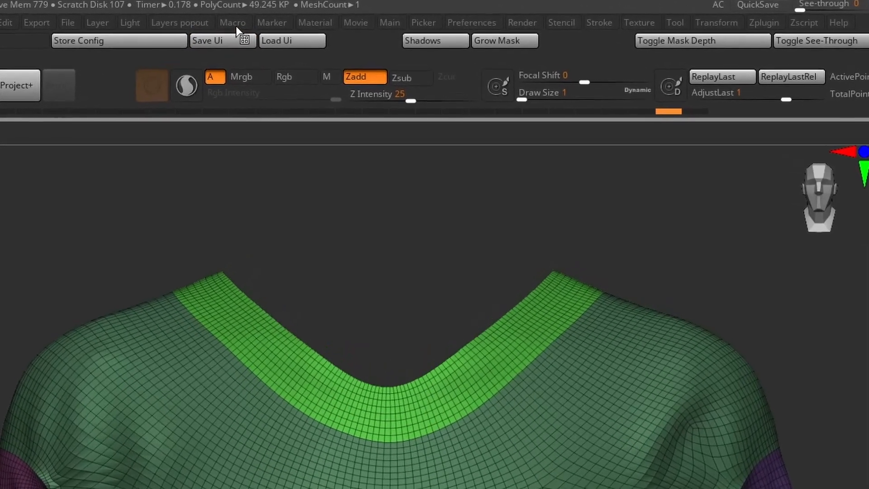
# Try the Apply Thickness macro on the shirt and inspect the edge at the neckline
pyautogui.click(235, 25)
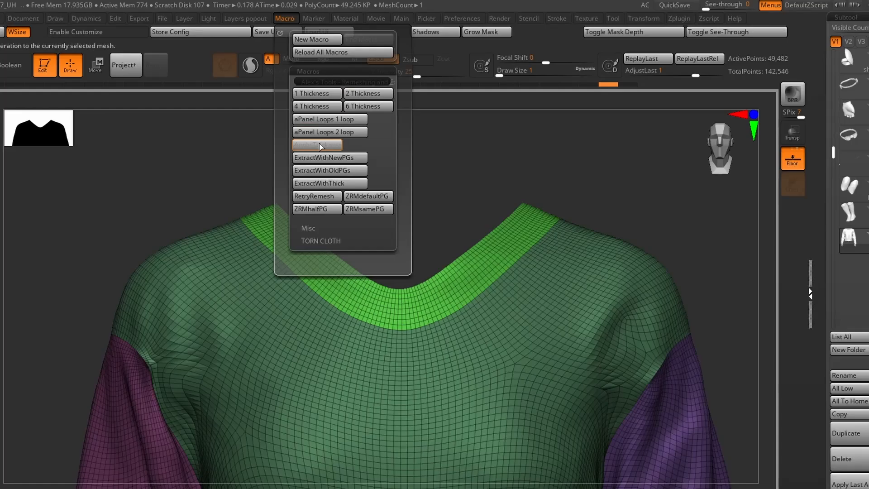
pyautogui.click(316, 144)
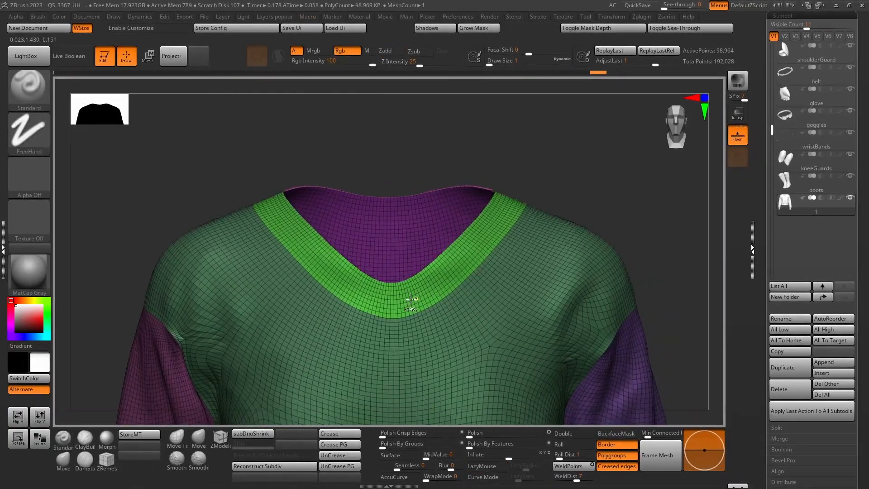
pyautogui.keyDown('ctrl'); pyautogui.moveTo(411, 299); pyautogui.dragTo(363, 305, button='right'); pyautogui.keyUp('ctrl')
pyautogui.keyDown('alt'); pyautogui.moveTo(272, 253); pyautogui.dragTo(267, 288, button='right'); pyautogui.keyUp('alt')
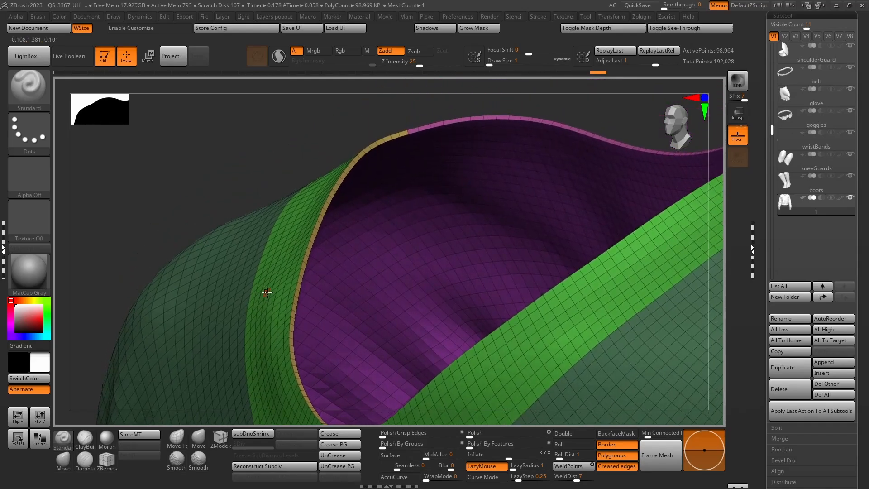
pyautogui.hotkey('ctrl', 'z')
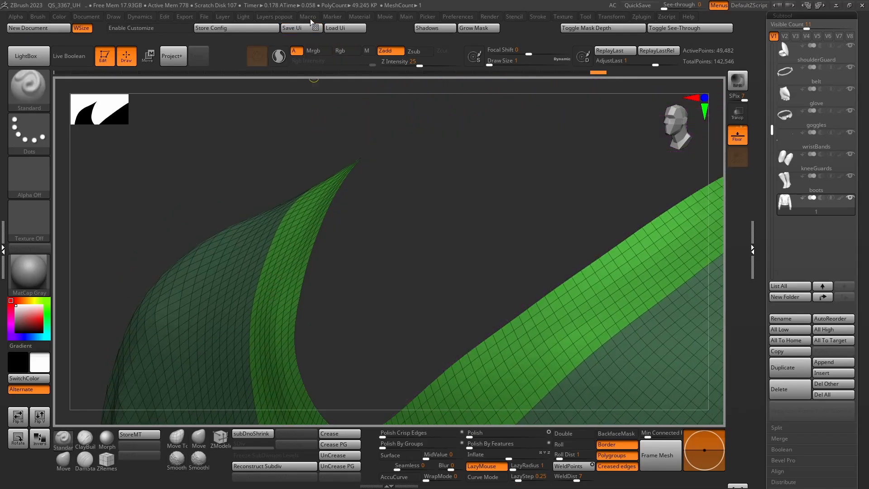
# Try the Apply Thickness macro on the shirt again for a wider neckline edge
pyautogui.click(308, 16)
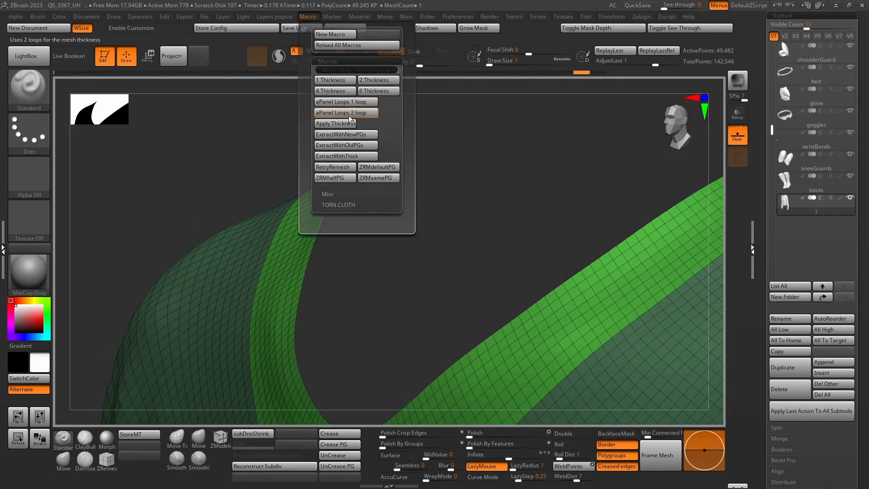
pyautogui.click(344, 124)
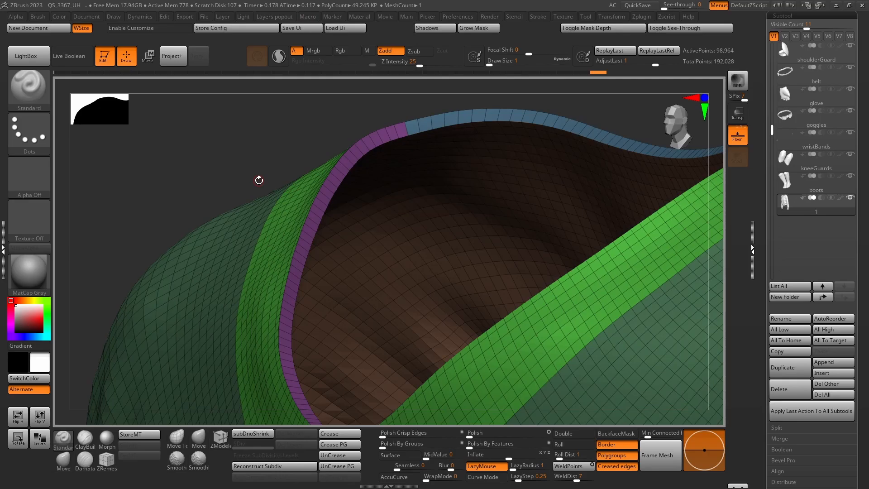
pyautogui.hotkey('ctrl', 'z')
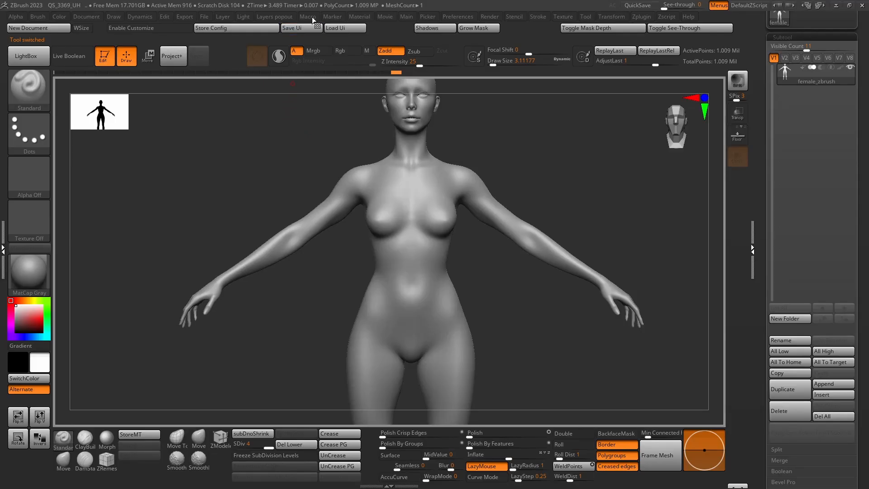
# Mask a short-sleeved, V-neck T-shirt area down to the waist on the female body
pyautogui.click(311, 17)
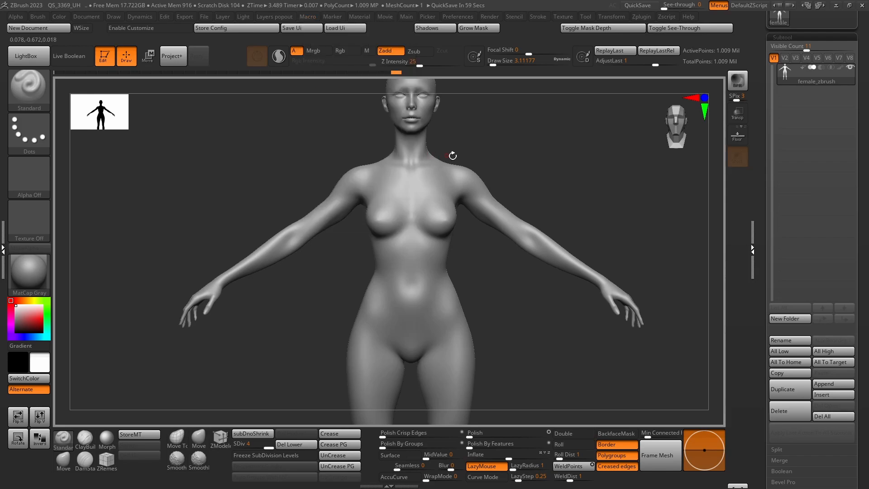
pyautogui.press('ctrl')
pyautogui.moveTo(398, 176)
pyautogui.keyDown('ctrl'); pyautogui.mouseDown()
pyautogui.moveTo(412, 204)
pyautogui.moveTo(403, 301)
pyautogui.moveTo(344, 303)
pyautogui.moveTo(308, 154)
pyautogui.moveTo(278, 183)
pyautogui.mouseUp(); pyautogui.keyUp('ctrl')
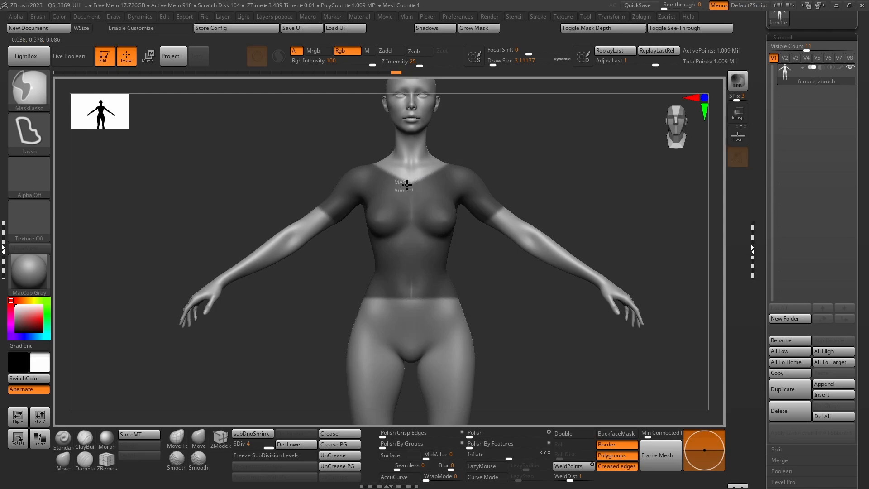
pyautogui.moveTo(407, 185)
pyautogui.keyDown('ctrl'); pyautogui.mouseDown()
pyautogui.moveTo(415, 294)
pyautogui.moveTo(339, 304)
pyautogui.mouseUp(); pyautogui.keyUp('ctrl')
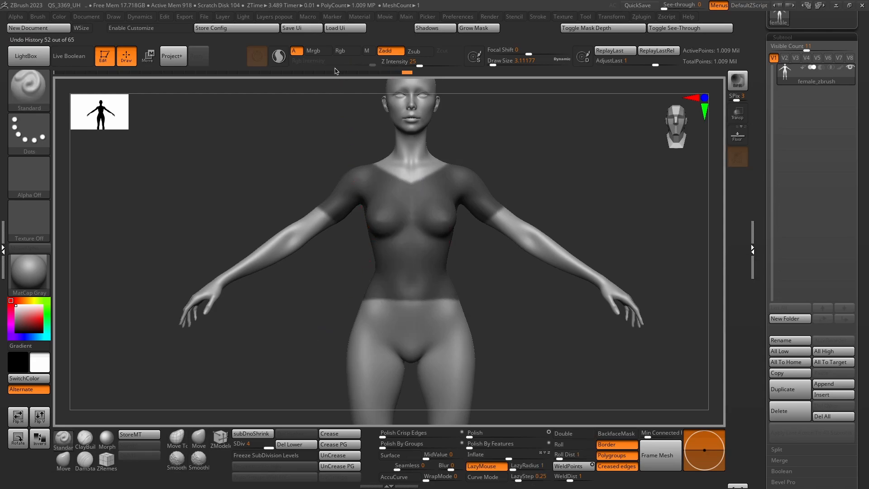
# Extract the masked T-shirt area as a remeshed subtool with the ExtractWithOldPGs macro
pyautogui.click(308, 16)
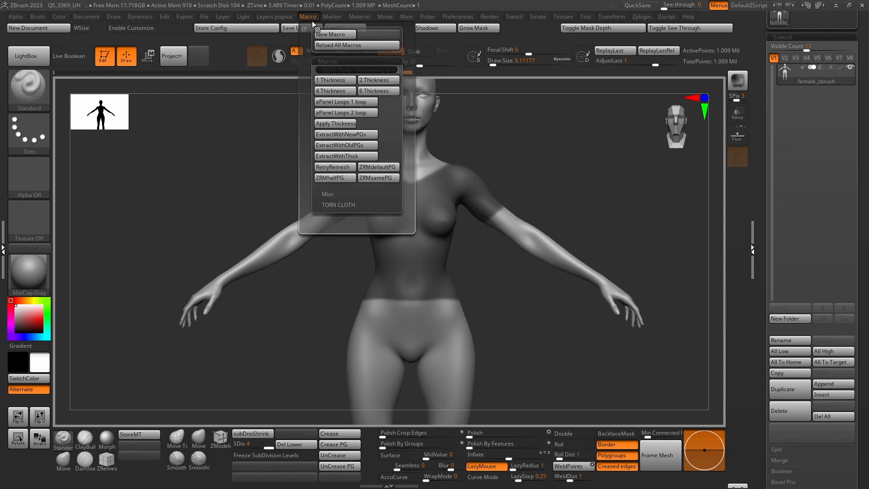
pyautogui.click(344, 145)
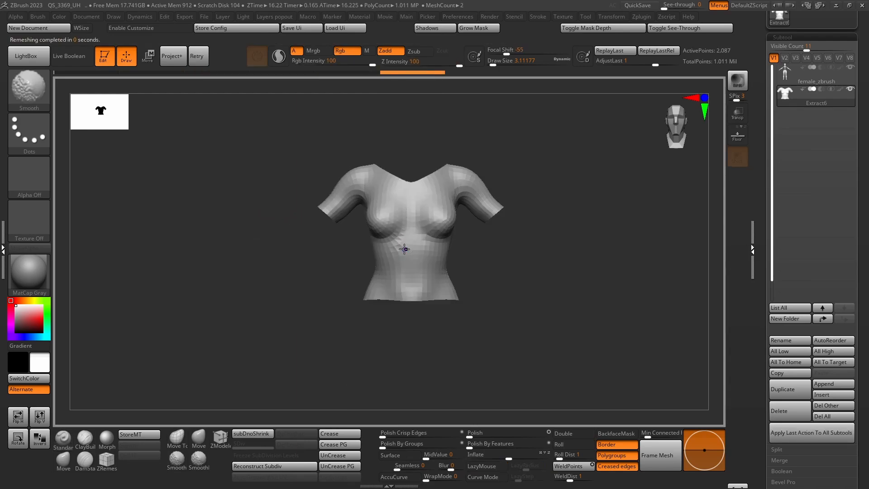
pyautogui.moveTo(424, 239); pyautogui.dragTo(448, 292, button='right')
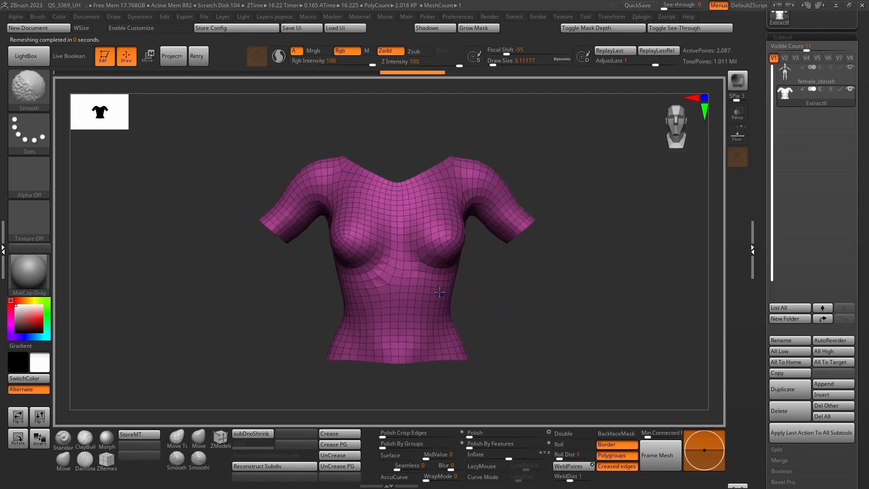
# Remesh the extracted T-shirt with the ZRMdefaultPG macro
pyautogui.click(308, 18)
pyautogui.click(310, 229)
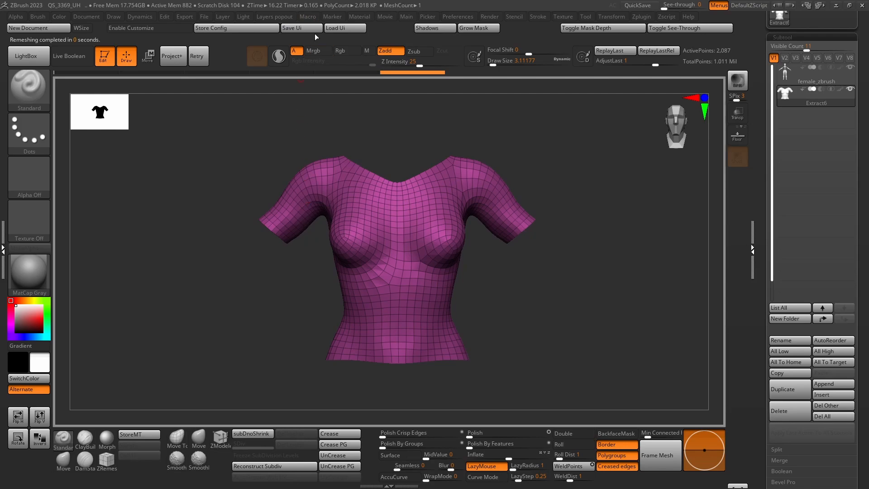
pyautogui.click(308, 17)
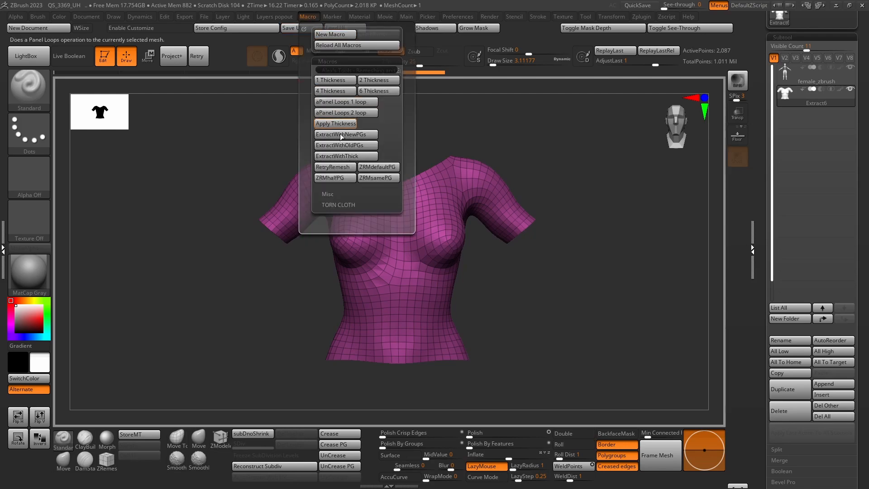
pyautogui.click(370, 167)
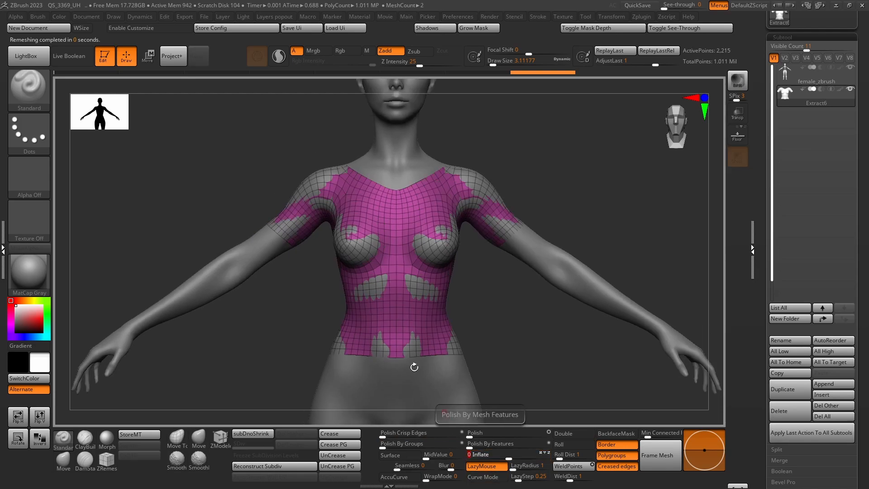
# Give the T-shirt thickness with the aPanel Loops 1 loop macro and subdivide the mesh
pyautogui.click(307, 17)
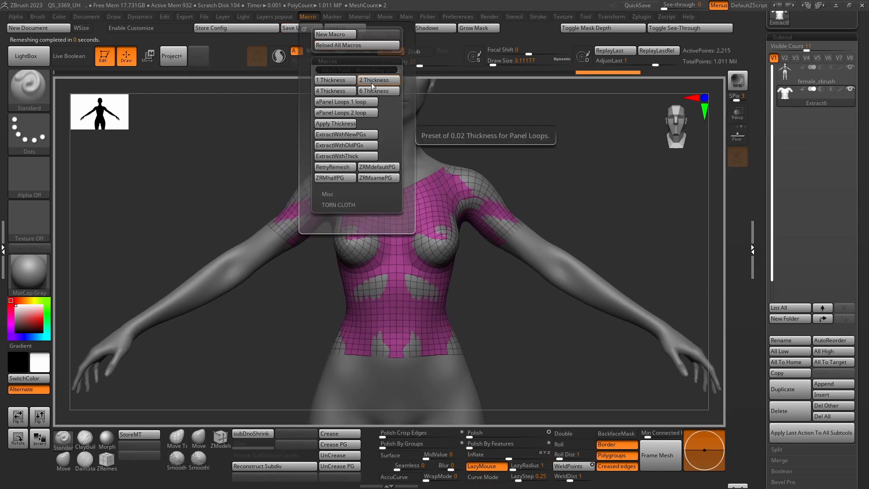
pyautogui.click(355, 105)
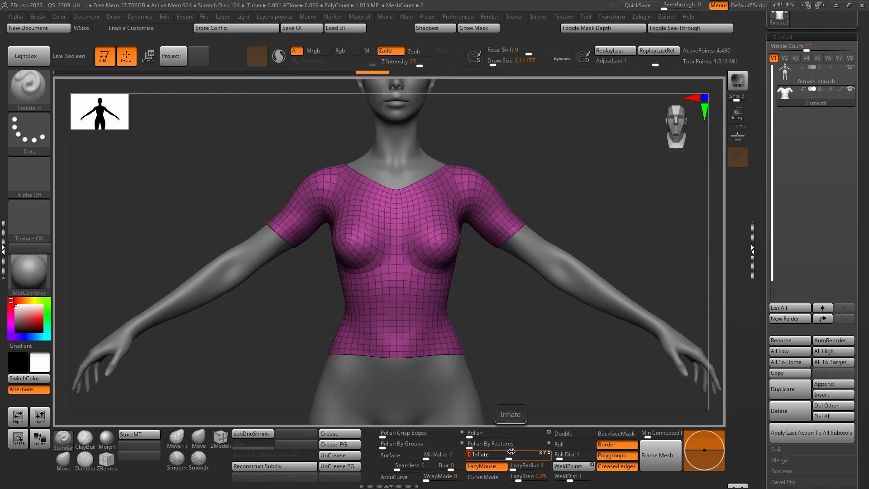
pyautogui.hotkey('ctrl', 'd')
pyautogui.moveTo(467, 277); pyautogui.dragTo(414, 274)
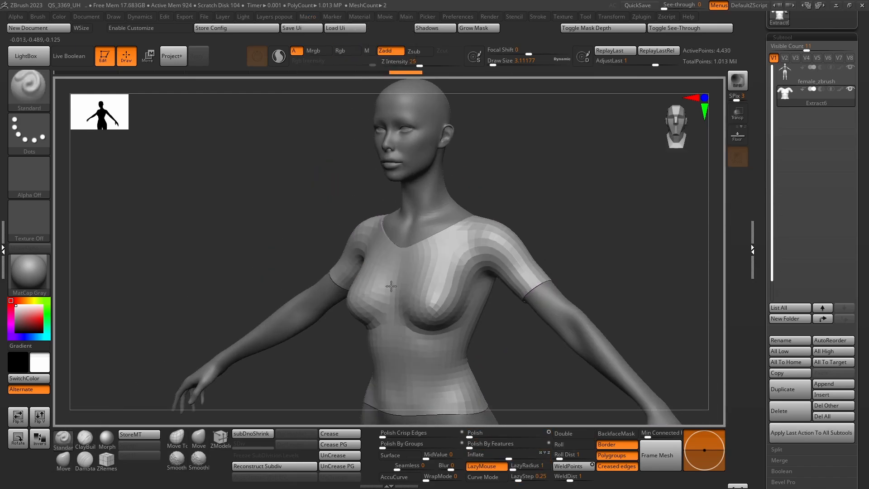
pyautogui.hotkey('alt', 's')
pyautogui.keyDown('alt'); pyautogui.moveTo(433, 287); pyautogui.dragTo(456, 377, button='right'); pyautogui.keyUp('alt')
# Inspect the T-shirt's neckline thickness with the polyframe displayed at the lowest subdivision level
pyautogui.hotkey('shift', 'f')
pyautogui.hotkey('shift', 'd')
pyautogui.hotkey('shift', 'd')
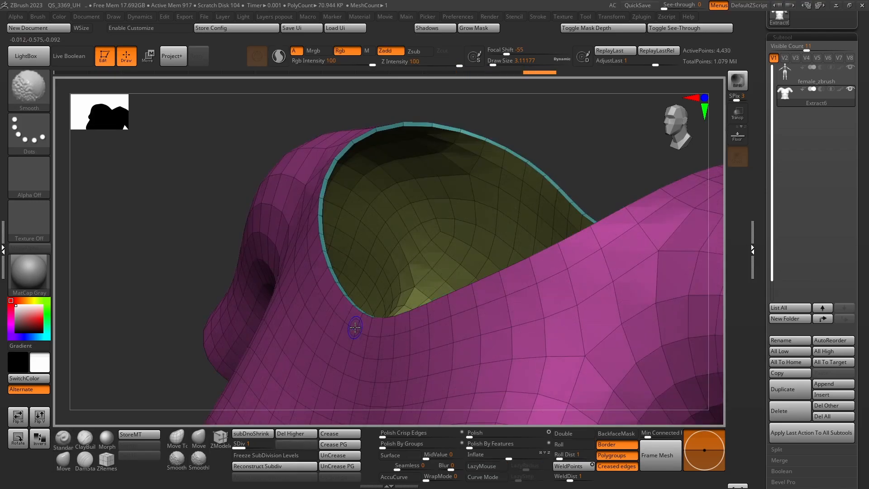
pyautogui.moveTo(355, 328); pyautogui.dragTo(331, 336, button='right')
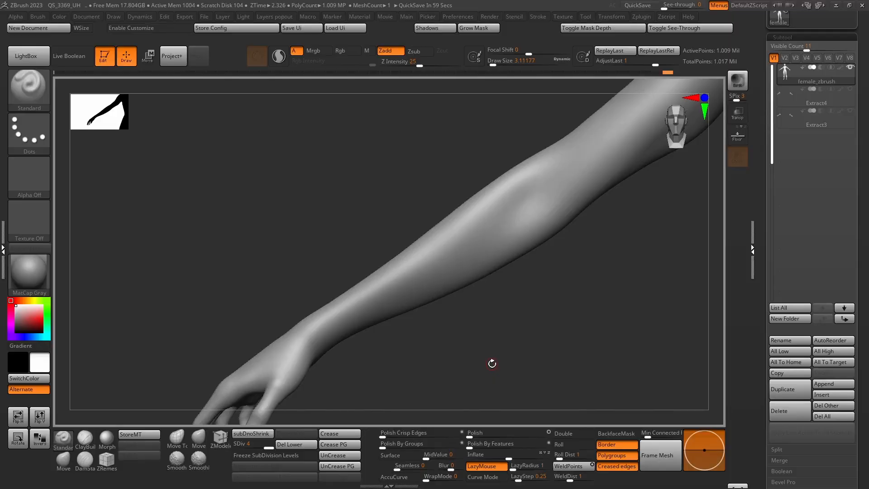
# Mask four separate angled bands along the forearm from the wrist to above the elbow
pyautogui.press('ctrl')
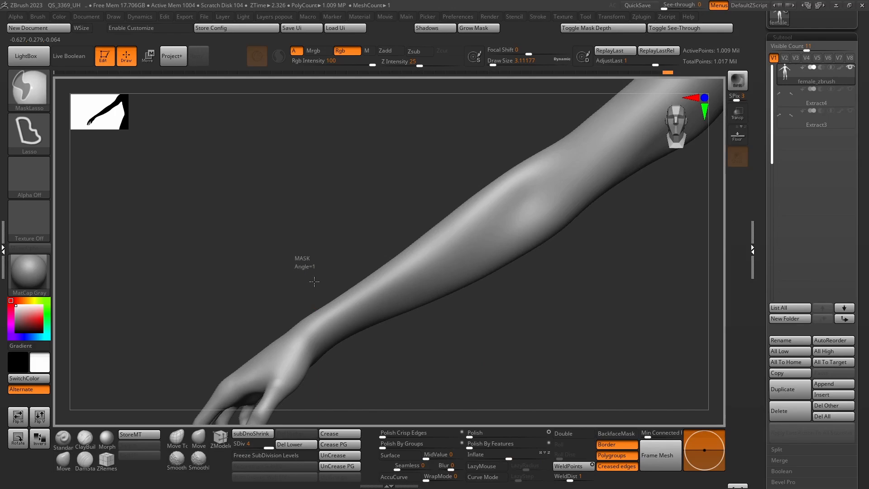
pyautogui.moveTo(314, 282)
pyautogui.keyDown('ctrl'); pyautogui.mouseDown()
pyautogui.moveTo(411, 352)
pyautogui.moveTo(332, 226)
pyautogui.mouseUp(); pyautogui.keyUp('ctrl')
pyautogui.moveTo(393, 237)
pyautogui.keyDown('ctrl'); pyautogui.mouseDown()
pyautogui.moveTo(454, 339)
pyautogui.moveTo(423, 169)
pyautogui.mouseUp(); pyautogui.keyUp('ctrl')
pyautogui.moveTo(449, 181)
pyautogui.keyDown('ctrl'); pyautogui.mouseDown()
pyautogui.moveTo(555, 262)
pyautogui.moveTo(488, 138)
pyautogui.mouseUp(); pyautogui.keyUp('ctrl')
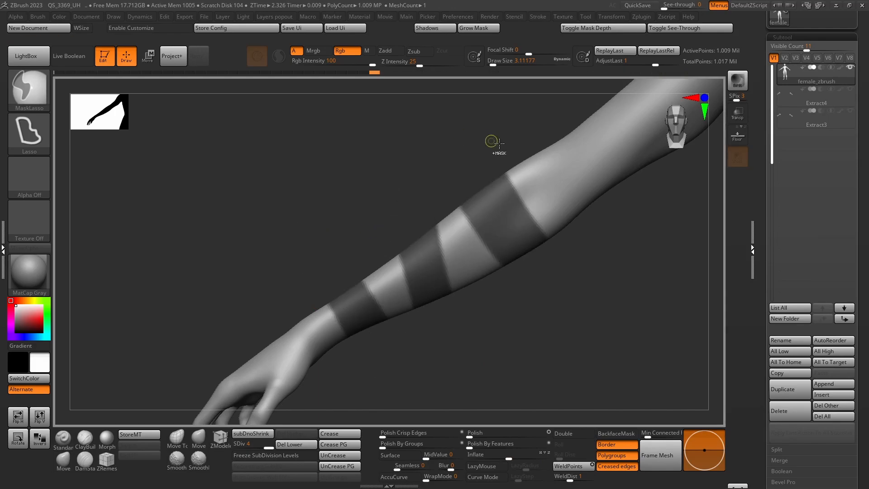
pyautogui.moveTo(541, 144)
pyautogui.keyDown('ctrl'); pyautogui.mouseDown()
pyautogui.moveTo(591, 263)
pyautogui.moveTo(541, 115)
pyautogui.moveTo(538, 142)
pyautogui.mouseUp(); pyautogui.keyUp('ctrl')
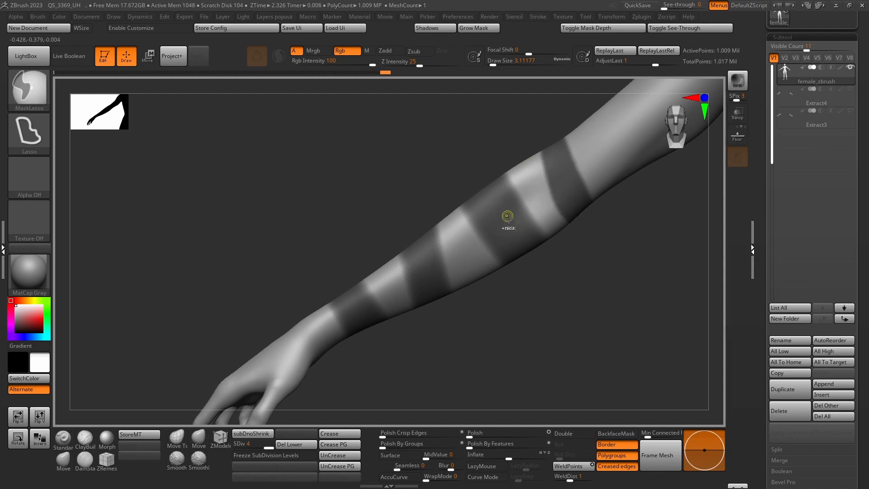
# Extract the four masked arm bands with the ExtractWithThick macro and check their thickness and polygroups
pyautogui.click(308, 17)
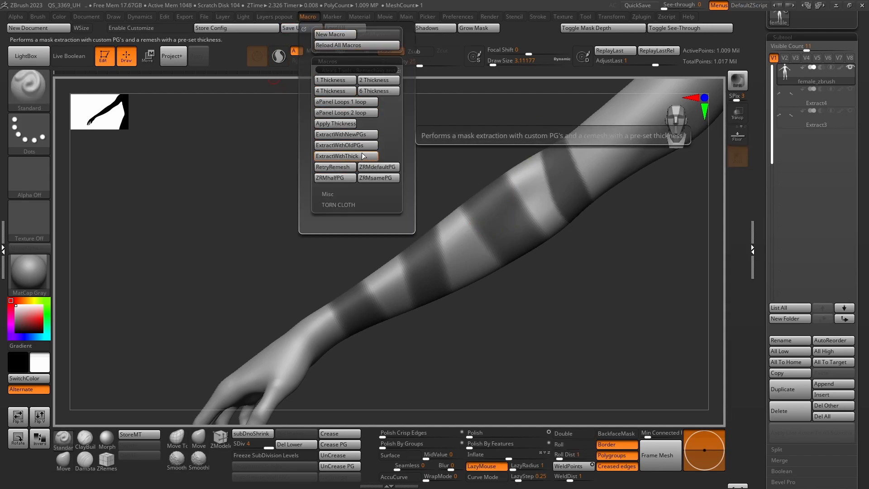
pyautogui.click(346, 156)
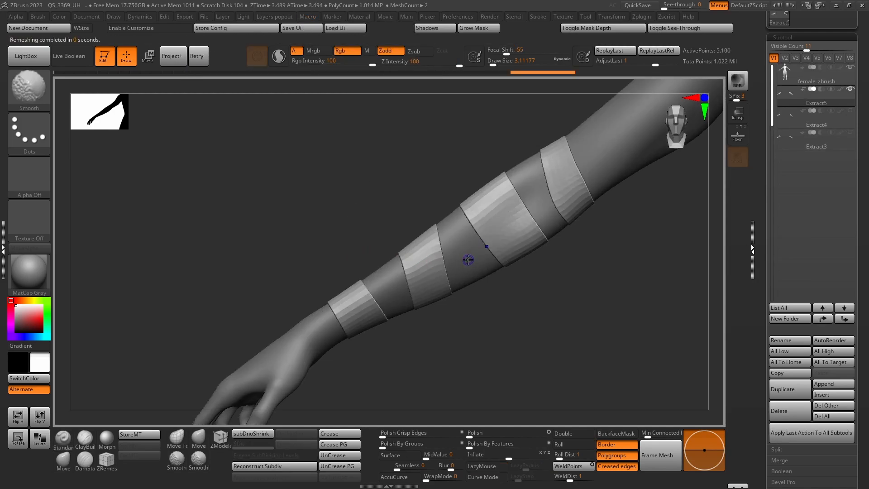
pyautogui.hotkey('shift', 'f')
pyautogui.keyDown('alt'); pyautogui.moveTo(470, 238); pyautogui.dragTo(449, 211, button='right'); pyautogui.keyUp('alt')
pyautogui.hotkey('shift', 's')
pyautogui.moveTo(424, 271); pyautogui.dragTo(385, 195, button='right')
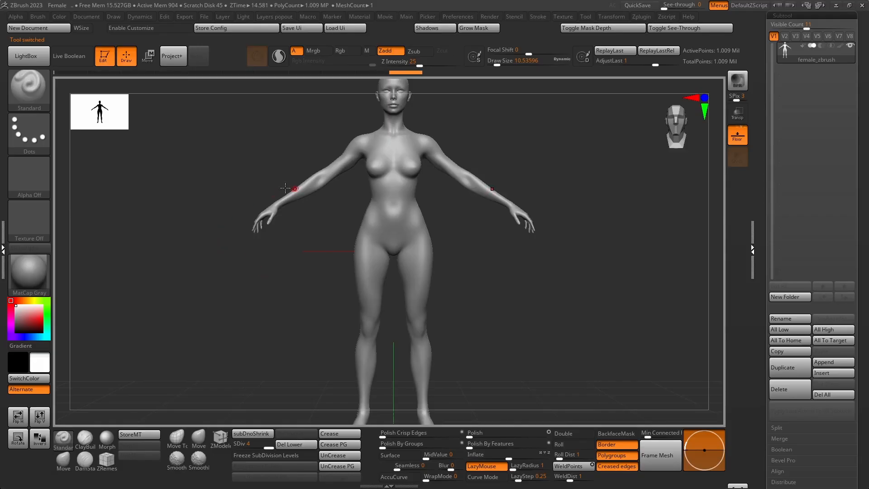
# Mask a long-sleeved top and full-length leggings on the body, and extract both with the ExtractWithNewPGs macro
pyautogui.moveTo(281, 182)
pyautogui.keyDown('ctrl'); pyautogui.mouseDown()
pyautogui.moveTo(290, 217)
pyautogui.moveTo(355, 182)
pyautogui.moveTo(357, 218)
pyautogui.moveTo(382, 220)
pyautogui.moveTo(398, 181)
pyautogui.moveTo(395, 150)
pyautogui.moveTo(347, 119)
pyautogui.mouseUp(); pyautogui.keyUp('ctrl')
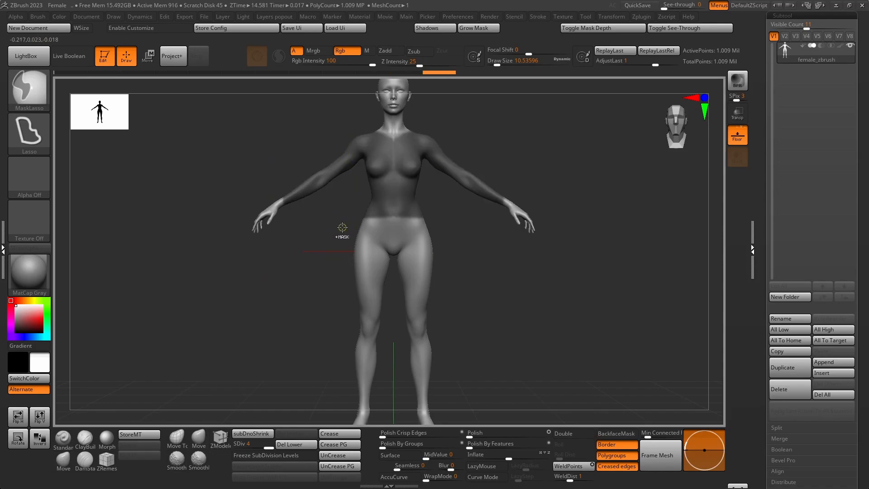
pyautogui.moveTo(342, 227)
pyautogui.keyDown('ctrl'); pyautogui.mouseDown()
pyautogui.moveTo(452, 297)
pyautogui.moveTo(417, 405)
pyautogui.moveTo(310, 402)
pyautogui.mouseUp(); pyautogui.keyUp('ctrl')
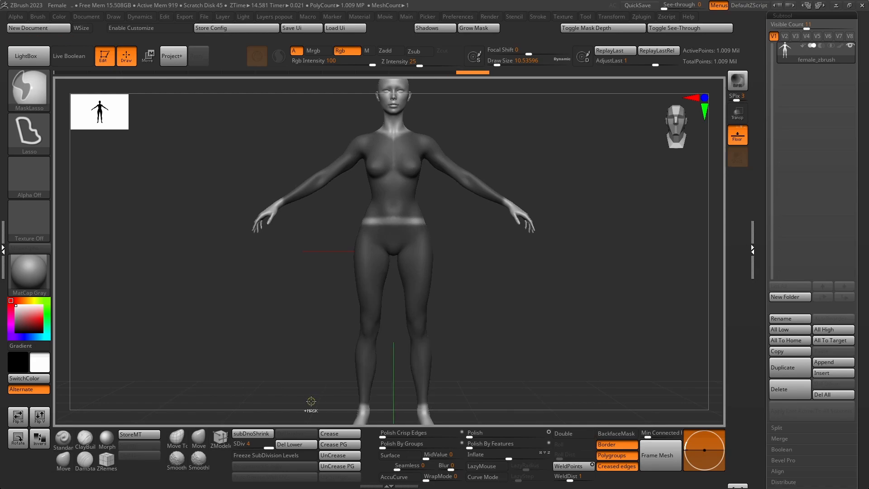
pyautogui.click(309, 18)
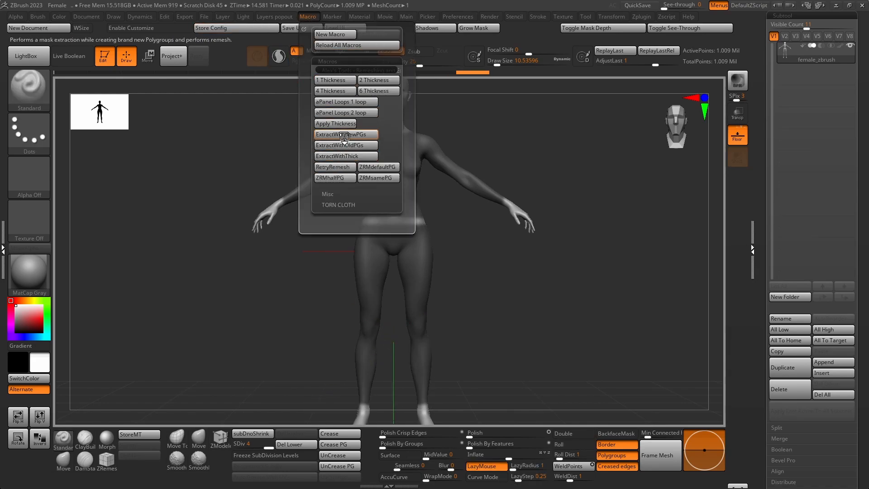
pyautogui.click(344, 134)
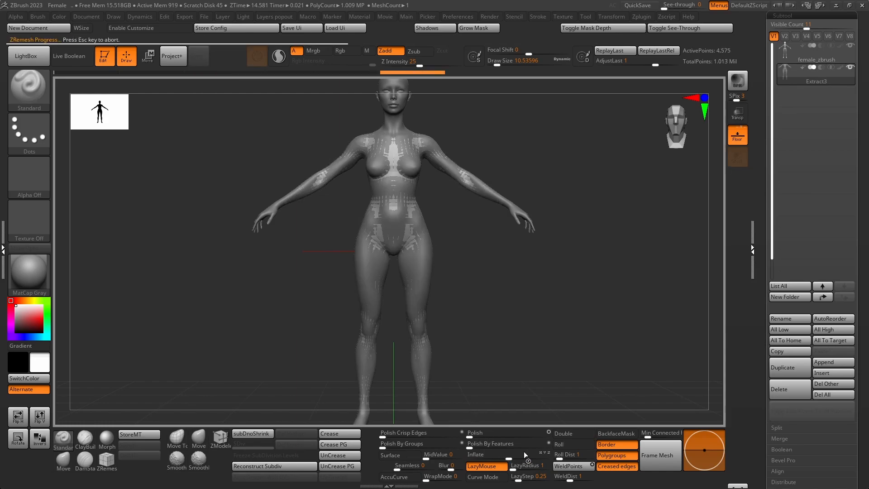
# Inflate the extracted top and leggings by 5 and display their polyframe
pyautogui.click(489, 454)
pyautogui.write('5')
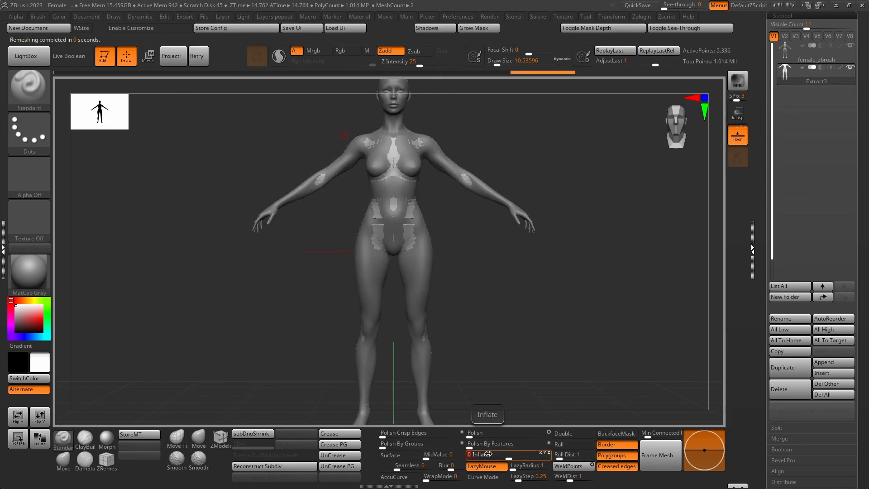
pyautogui.press('Return')
pyautogui.hotkey('shift', 'f')
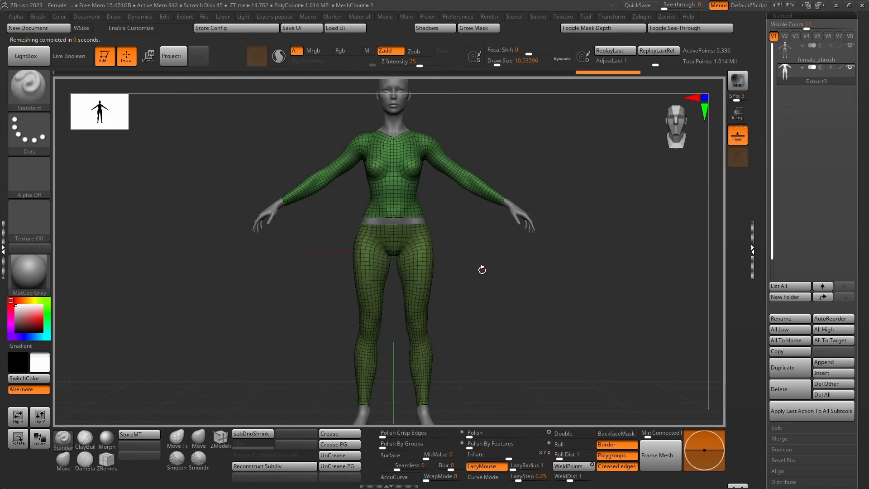
# Isolate the top's polygroup, then show the whole extracted mesh again
pyautogui.moveTo(448, 256); pyautogui.dragTo(294, 245)
pyautogui.keyDown('ctrl'); pyautogui.keyDown('shift'); pyautogui.click(384, 194); pyautogui.keyUp('shift'); pyautogui.keyUp('ctrl')
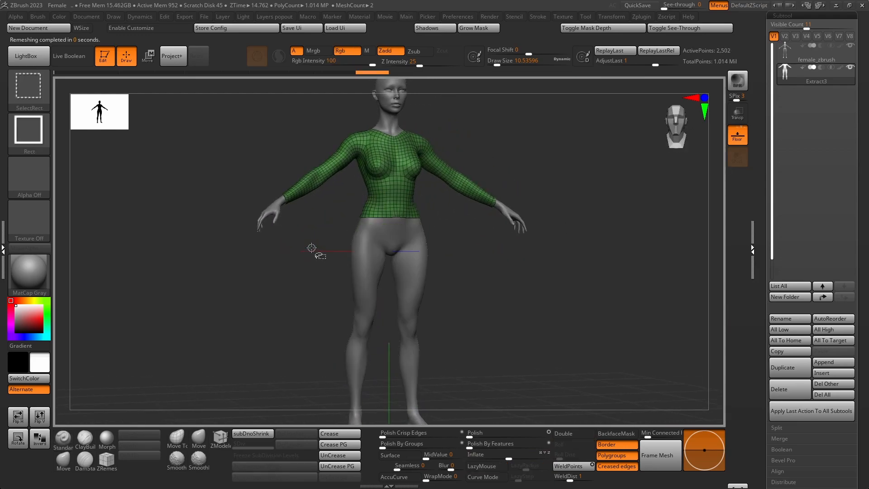
pyautogui.keyDown('ctrl'); pyautogui.keyDown('shift'); pyautogui.click(291, 274); pyautogui.keyUp('shift'); pyautogui.keyUp('ctrl')
pyautogui.keyDown('ctrl'); pyautogui.keyDown('shift'); pyautogui.click(292, 268); pyautogui.keyUp('shift'); pyautogui.keyUp('ctrl')
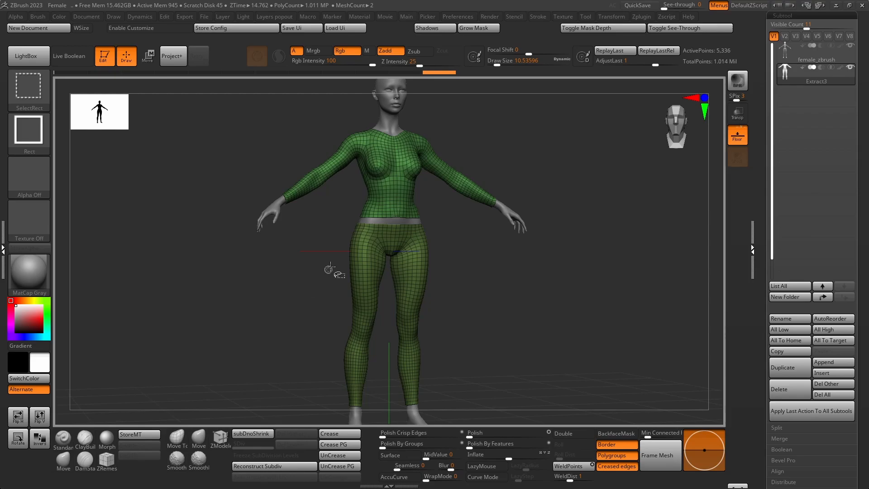
# Isolate the extracted top, assign it a new polygroup, and show the whole clothing mesh again
pyautogui.keyDown('ctrl'); pyautogui.keyDown('shift'); pyautogui.click(368, 204); pyautogui.keyUp('shift'); pyautogui.keyUp('ctrl')
pyautogui.hotkey('ctrl', 'w')
pyautogui.keyDown('ctrl'); pyautogui.keyDown('shift'); pyautogui.click(324, 231); pyautogui.keyUp('shift'); pyautogui.keyUp('ctrl')
pyautogui.moveTo(324, 262); pyautogui.dragTo(358, 283)
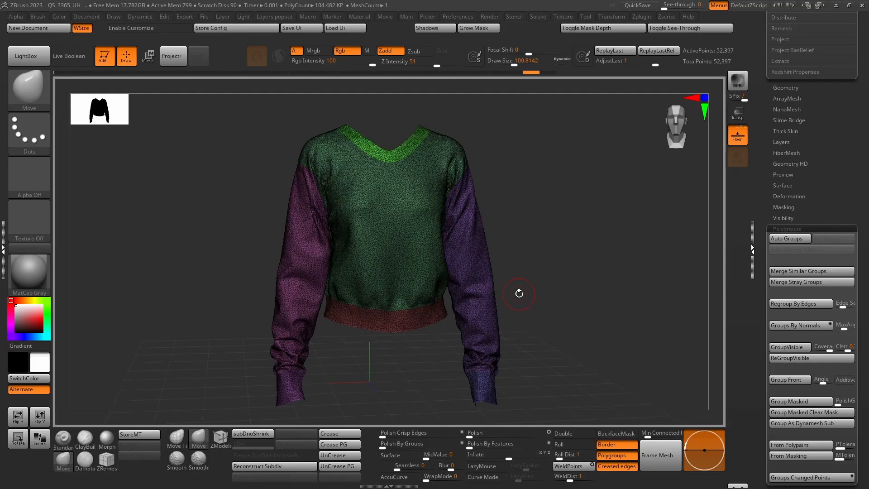
# Remesh the sweater with the ZRMsamePG macro and inspect the surface front and back, with the polyframe off and on
pyautogui.moveTo(519, 293)
pyautogui.mouseDown()
pyautogui.moveTo(486, 297)
pyautogui.moveTo(512, 296)
pyautogui.mouseUp()
pyautogui.keyDown('alt'); pyautogui.moveTo(444, 245); pyautogui.dragTo(469, 300, button='right'); pyautogui.keyUp('alt')
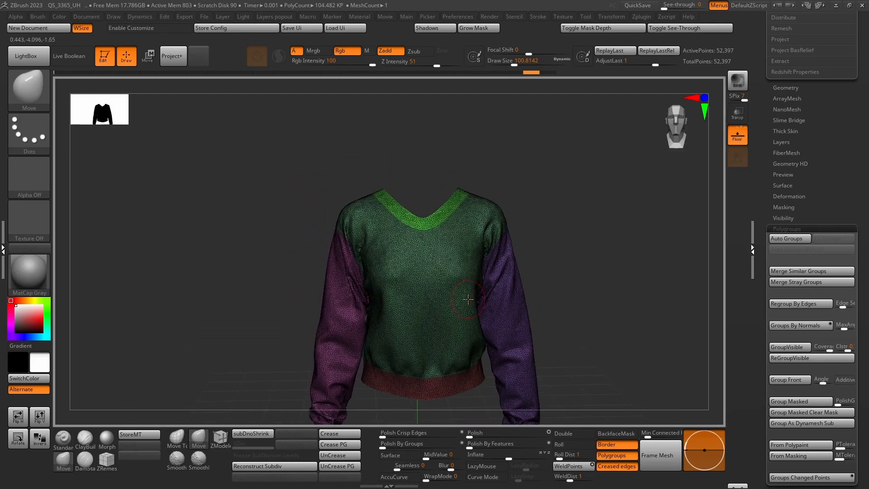
pyautogui.keyDown('ctrl'); pyautogui.moveTo(450, 247); pyautogui.dragTo(450, 209, button='right'); pyautogui.keyUp('ctrl')
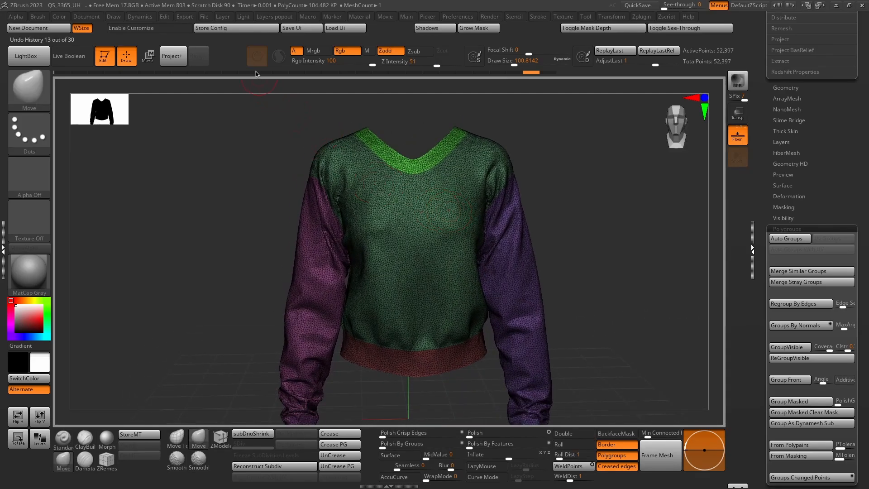
pyautogui.click(314, 18)
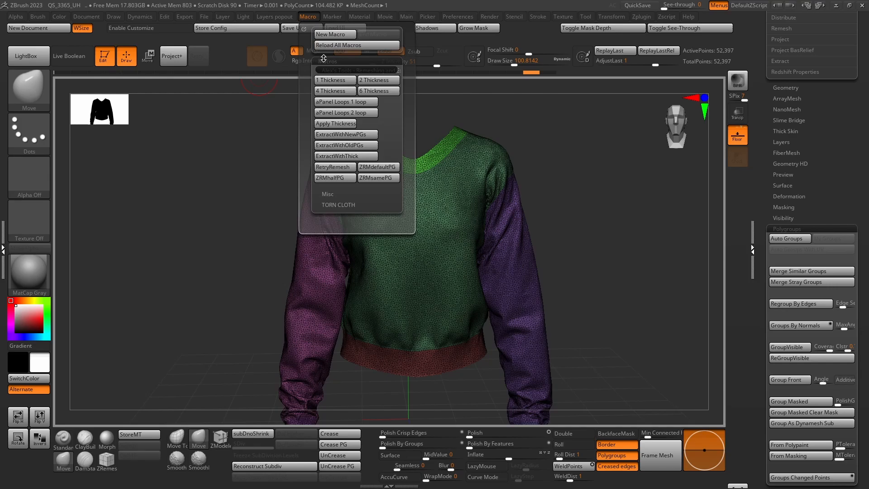
pyautogui.click(379, 178)
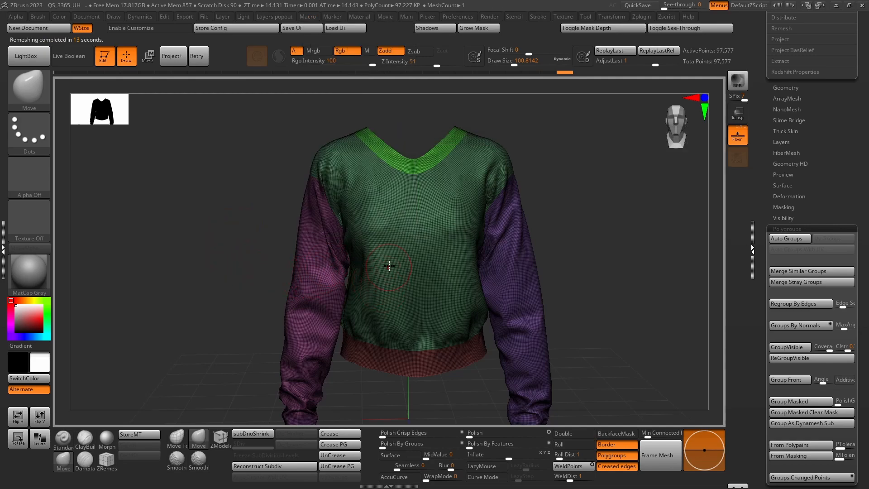
pyautogui.moveTo(397, 265); pyautogui.dragTo(387, 236, button='right')
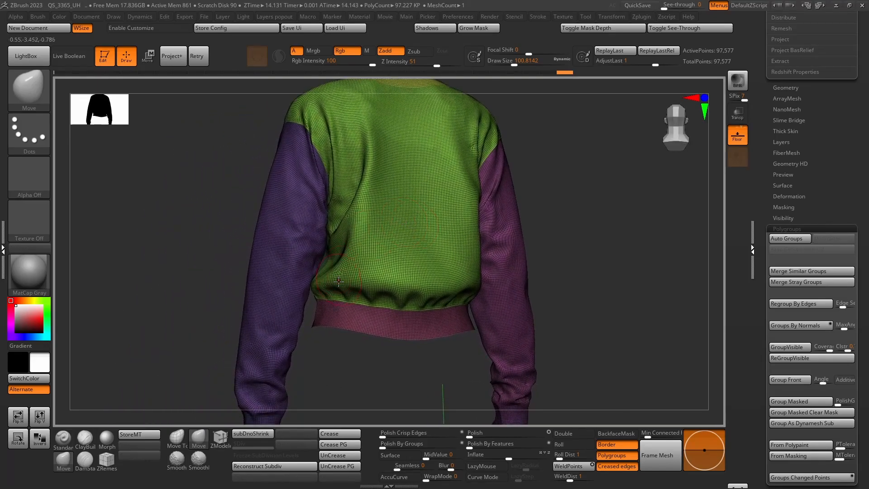
pyautogui.keyDown('alt'); pyautogui.moveTo(338, 273); pyautogui.dragTo(430, 246, button='right'); pyautogui.keyUp('alt')
pyautogui.hotkey('shift', 'f')
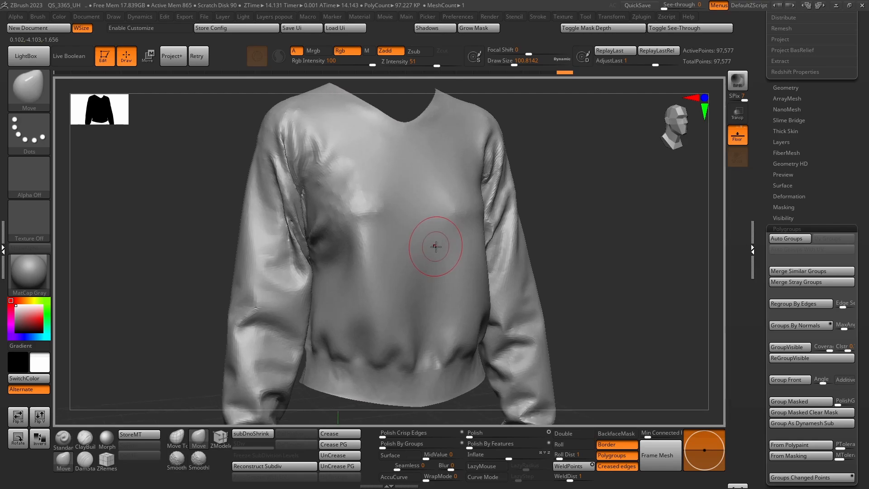
pyautogui.hotkey('shift', 'f')
# Remesh the sweater at half density with the ZRMhalfPG macro and check the new topology around to the back
pyautogui.click(307, 17)
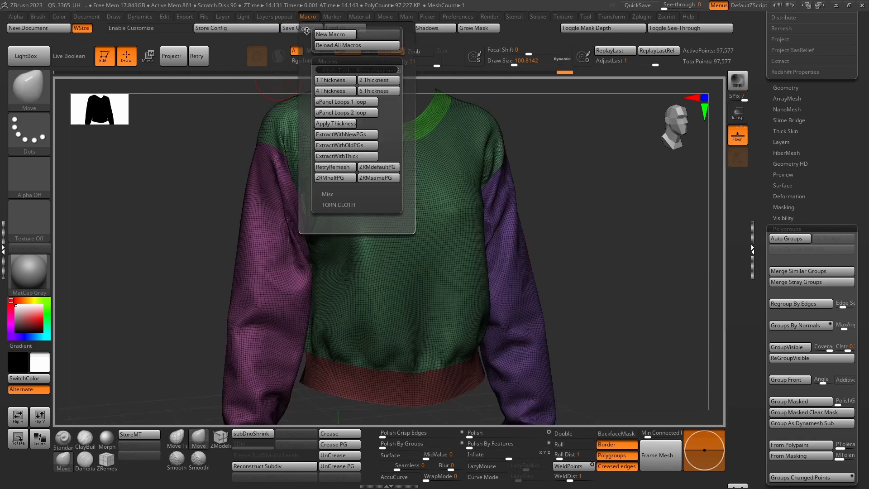
pyautogui.click(340, 182)
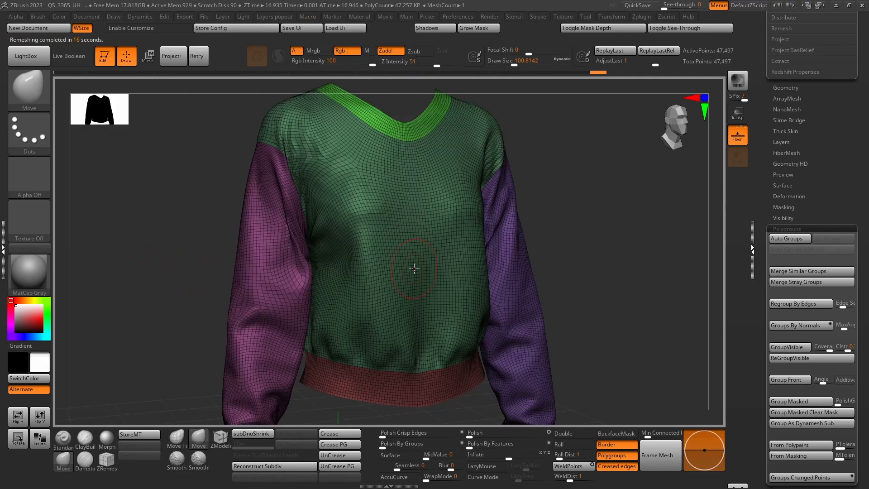
pyautogui.keyDown('alt'); pyautogui.moveTo(436, 275); pyautogui.dragTo(392, 227, button='right'); pyautogui.keyUp('alt')
pyautogui.moveTo(429, 250); pyautogui.dragTo(333, 243, button='right')
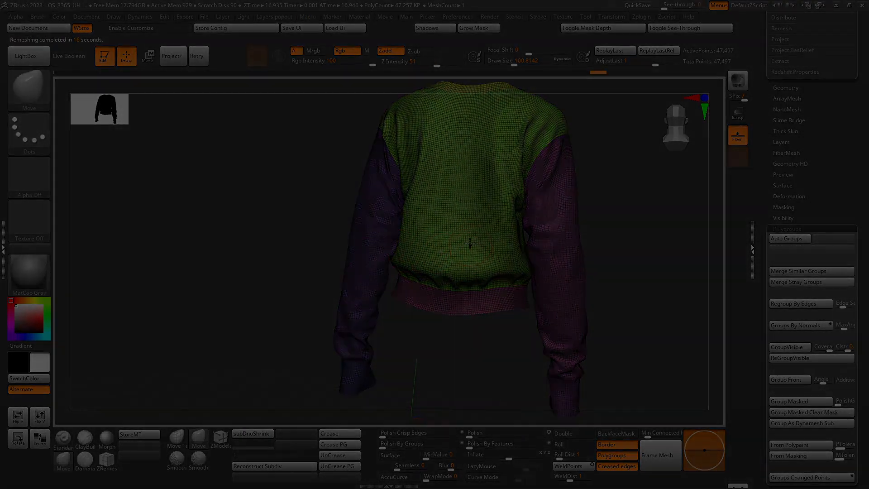